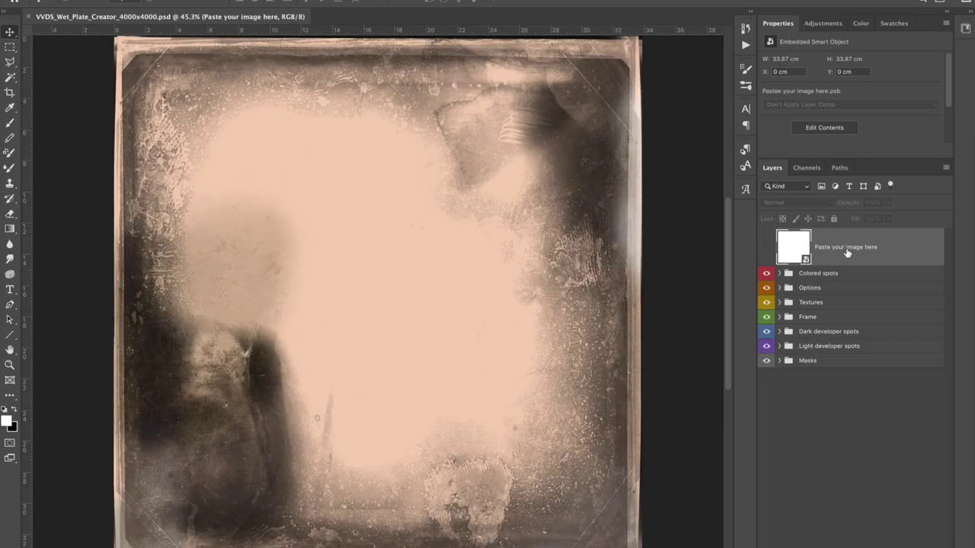
Inside the smart object, hide the white placeholder layer and place the bearded man's portrait.
double_click(792, 248)
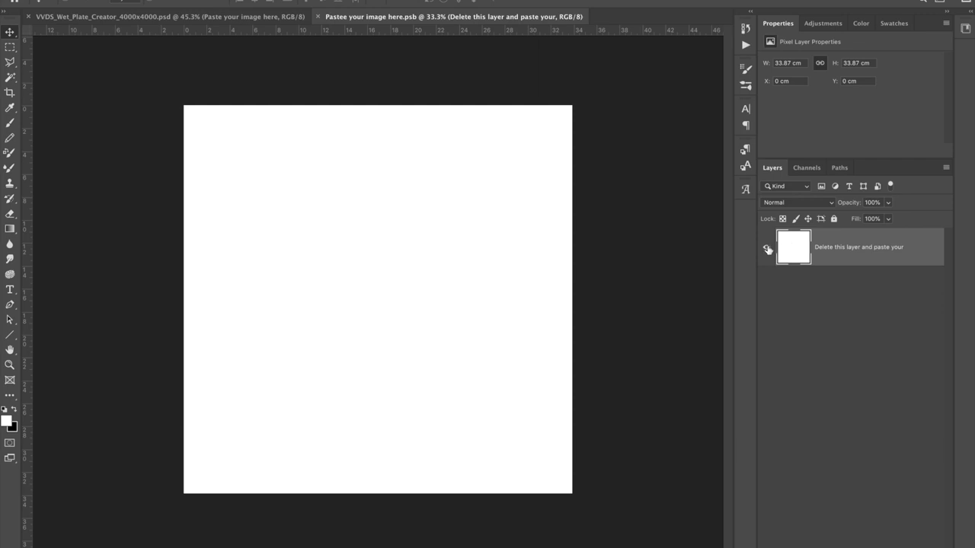
left_click(768, 248)
left_click(255, 544)
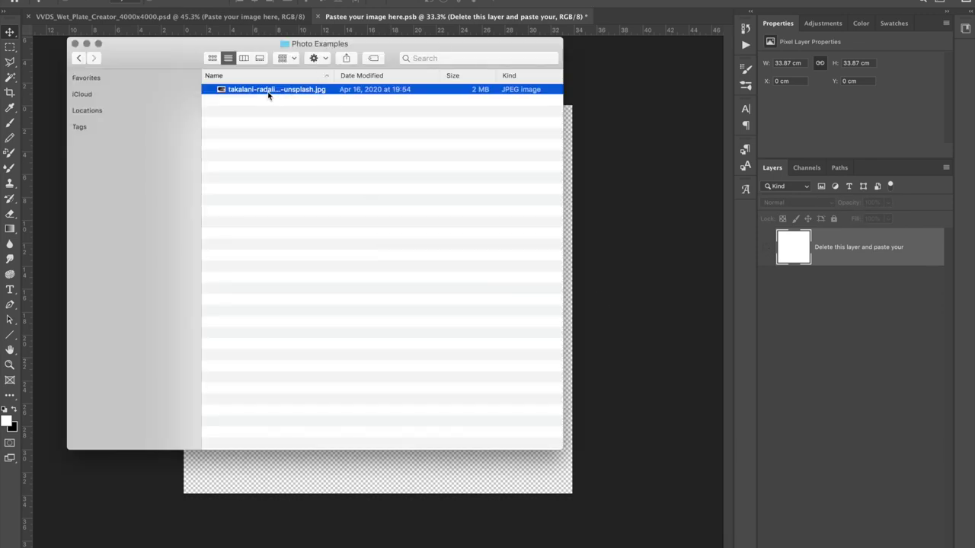
mouse_move(268, 94)
left_mouse_down()
mouse_move(586, 183)
mouse_move(437, 191)
left_mouse_up()
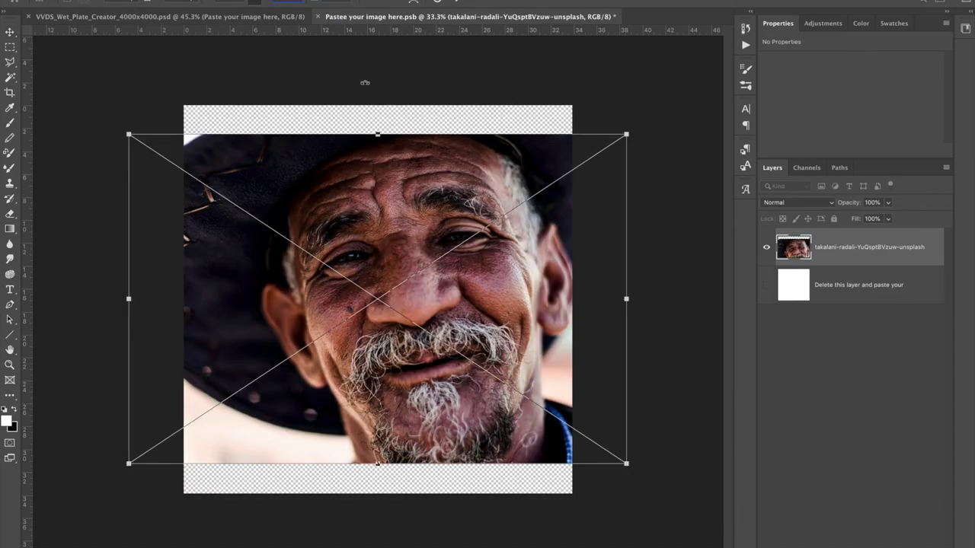
key("Return")
Shift the portrait left to frame the face and save the smart object contents.
left_click_drag(436, 227, 398, 226)
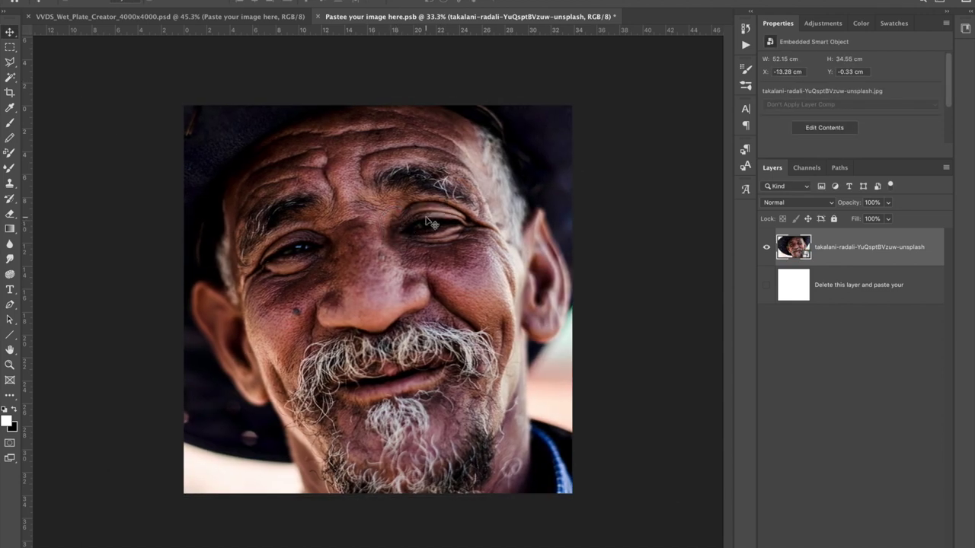
left_click(318, 16)
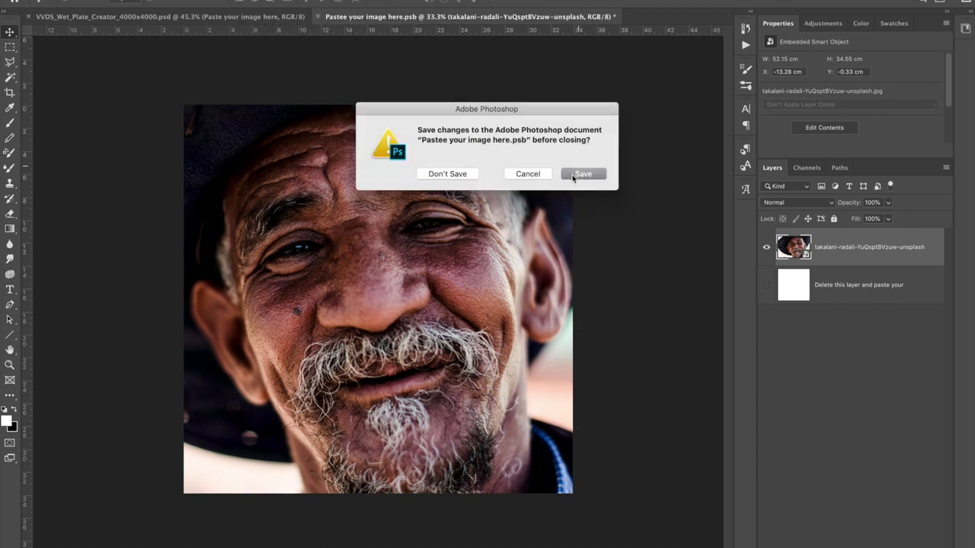
left_click(583, 174)
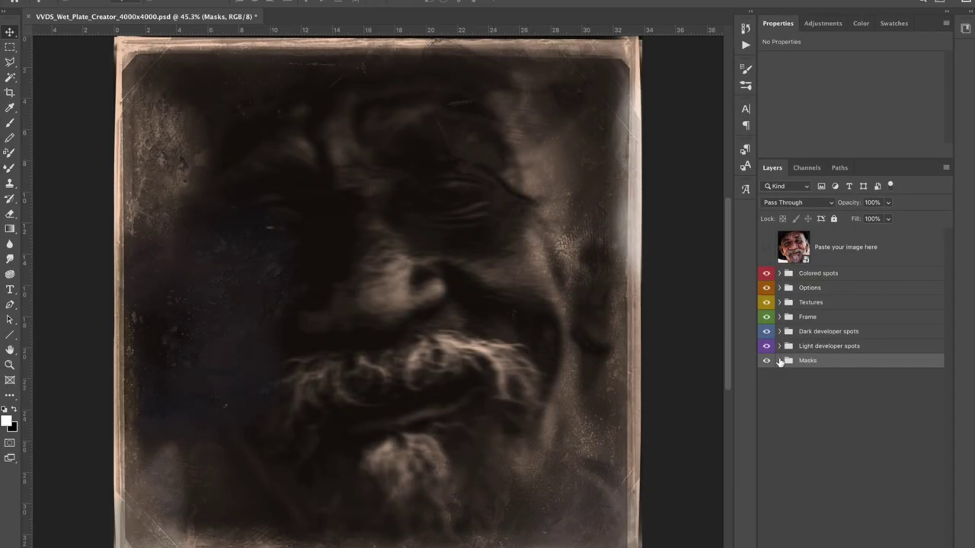
Expand the Masks group and target the Focus mask layer's mask.
left_click(779, 361)
left_click(852, 426)
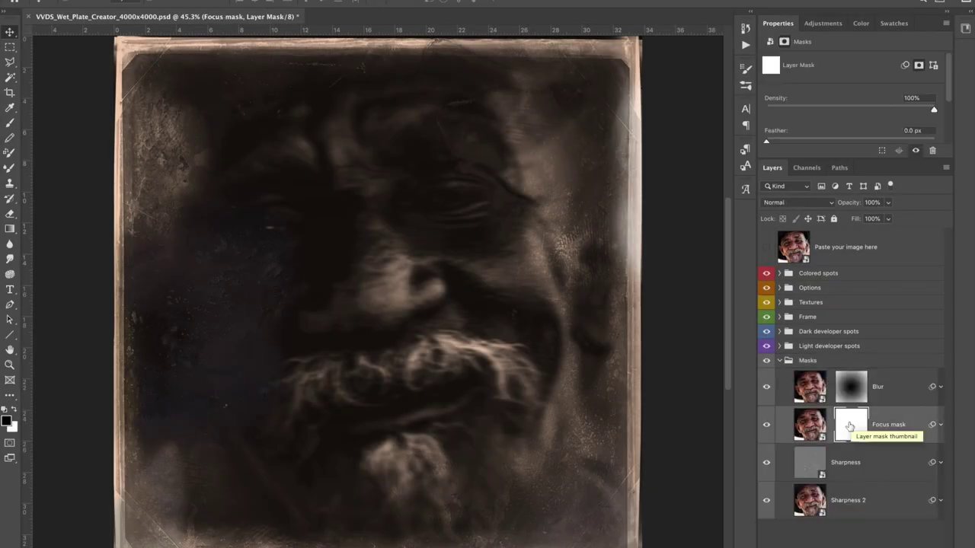
Paint the moustache, nose and eyes on the Focus mask with a 2000 brush, comparing with Blur toggled.
left_click(9, 122)
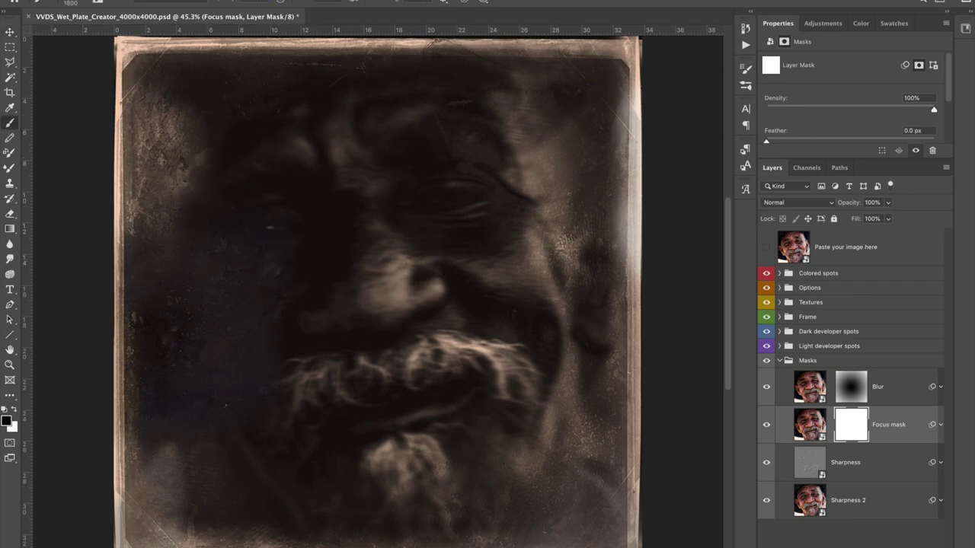
key("bracketright")
key("bracketright")
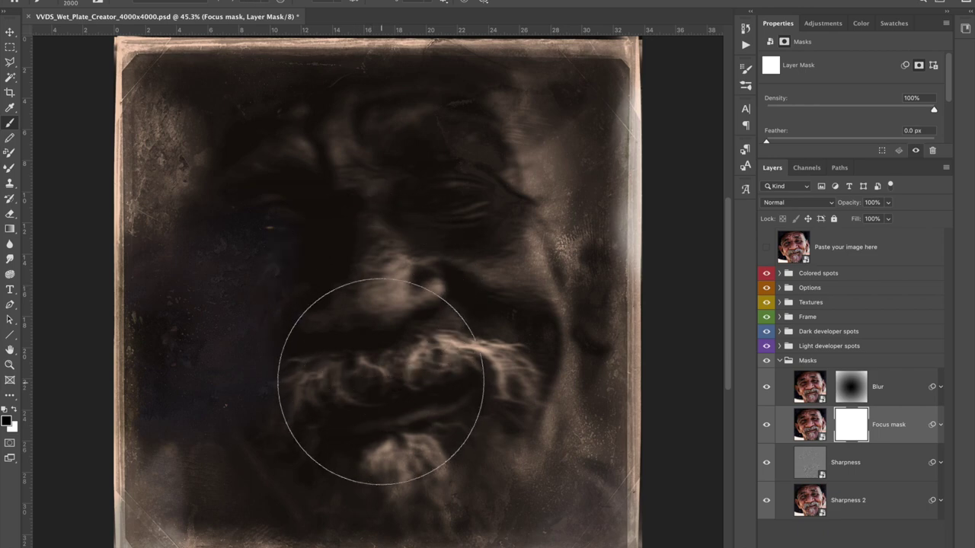
left_click_drag(381, 381, 409, 256)
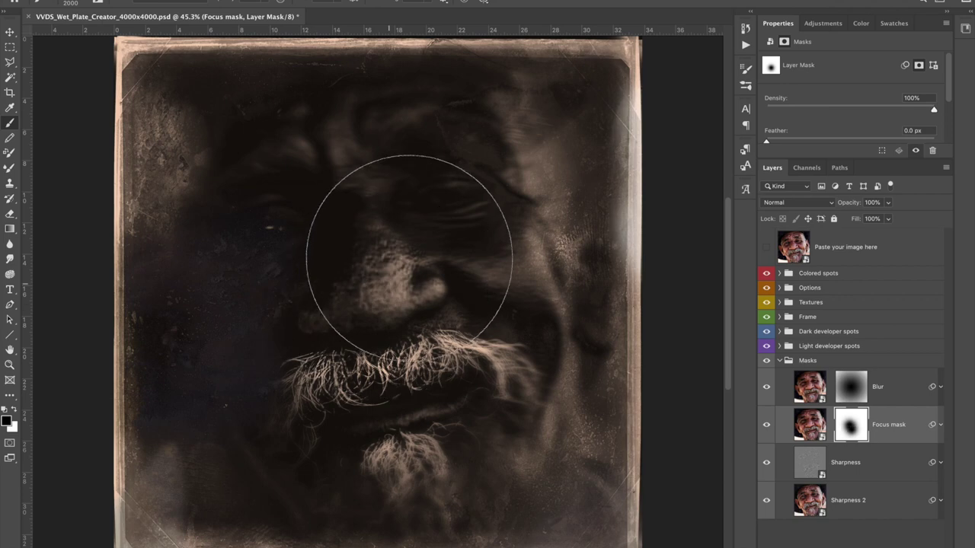
mouse_move(409, 256)
left_mouse_down()
mouse_move(316, 224)
mouse_move(429, 322)
mouse_move(292, 337)
mouse_move(424, 229)
mouse_move(398, 261)
left_mouse_up()
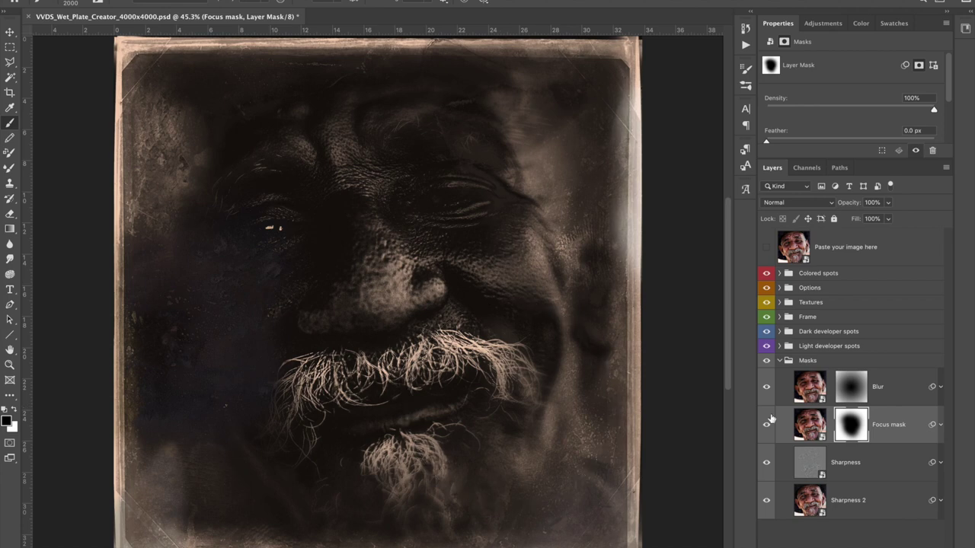
left_click(767, 387)
left_click(767, 387)
left_click(853, 390)
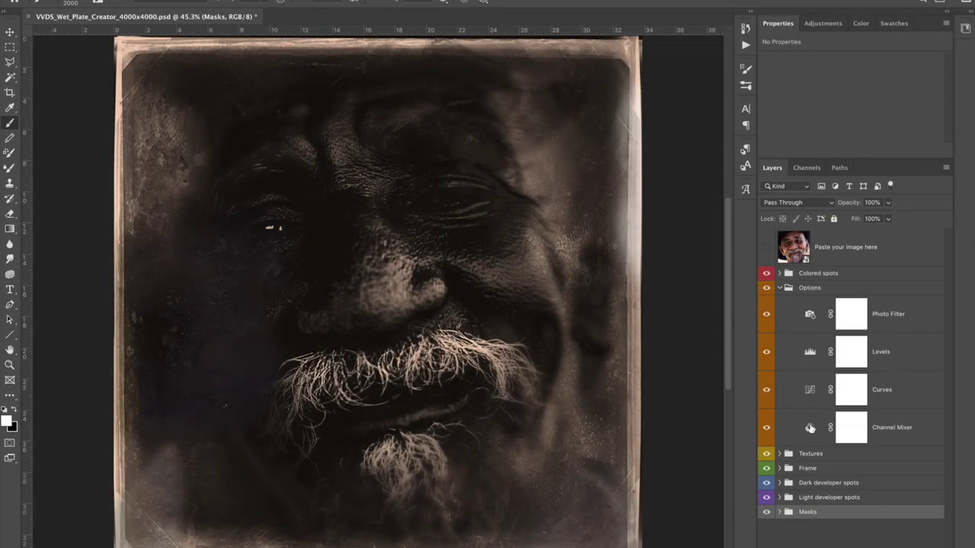
Set the Channel Mixer's Red to -80 and Green to -2.
left_click(812, 433)
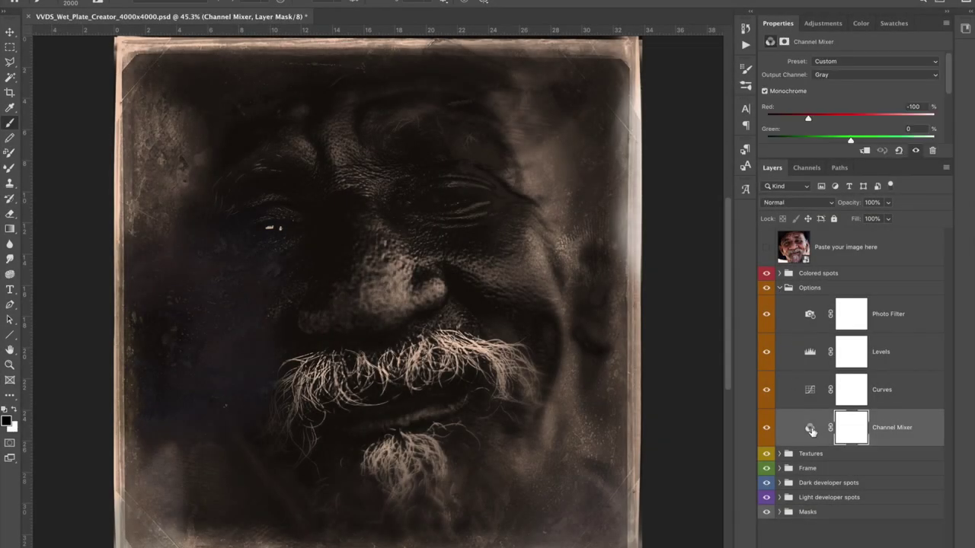
scroll(851, 93, "down", 2)
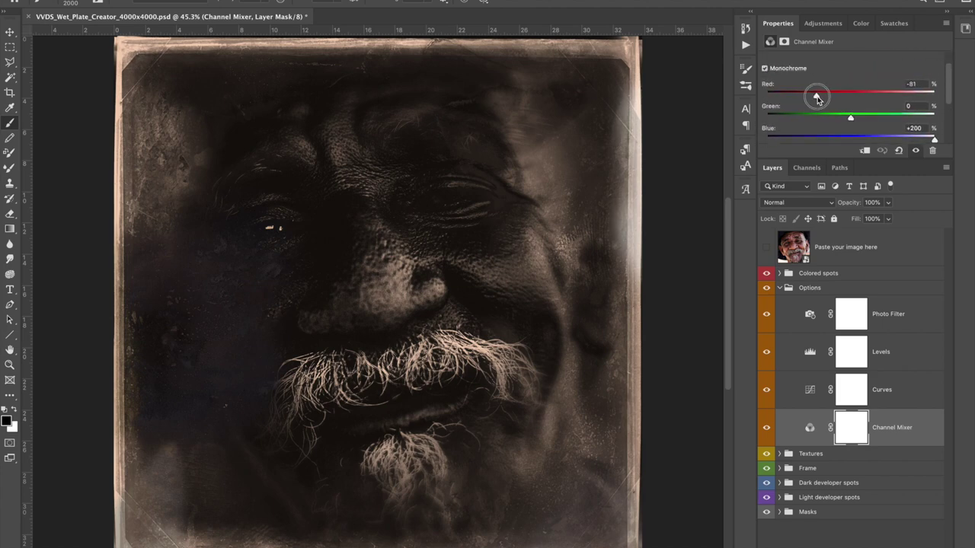
left_click_drag(816, 97, 820, 98)
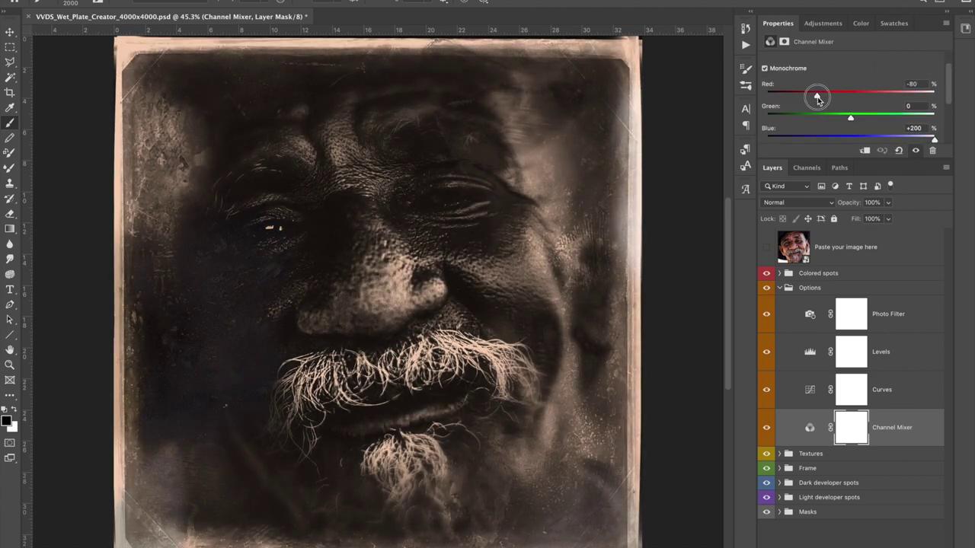
left_click_drag(849, 118, 853, 120)
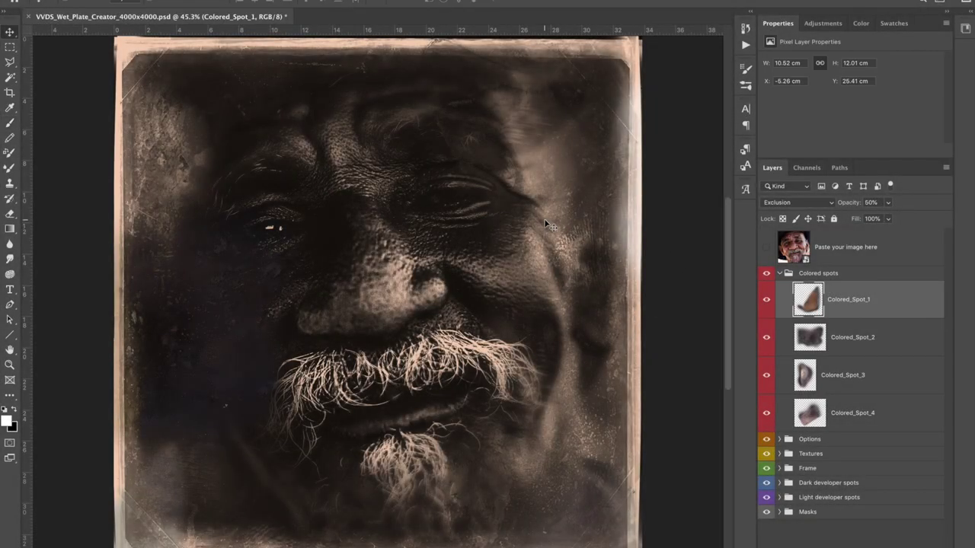
Move Colored_Spot_1, Colored_Spot_2 (top-right) and Colored_Spot_3 (lower left) to new places.
mouse_move(547, 225)
left_mouse_down()
mouse_move(516, 196)
mouse_move(255, 383)
mouse_move(361, 235)
mouse_move(322, 334)
mouse_move(522, 494)
mouse_move(447, 525)
mouse_move(557, 478)
left_mouse_up()
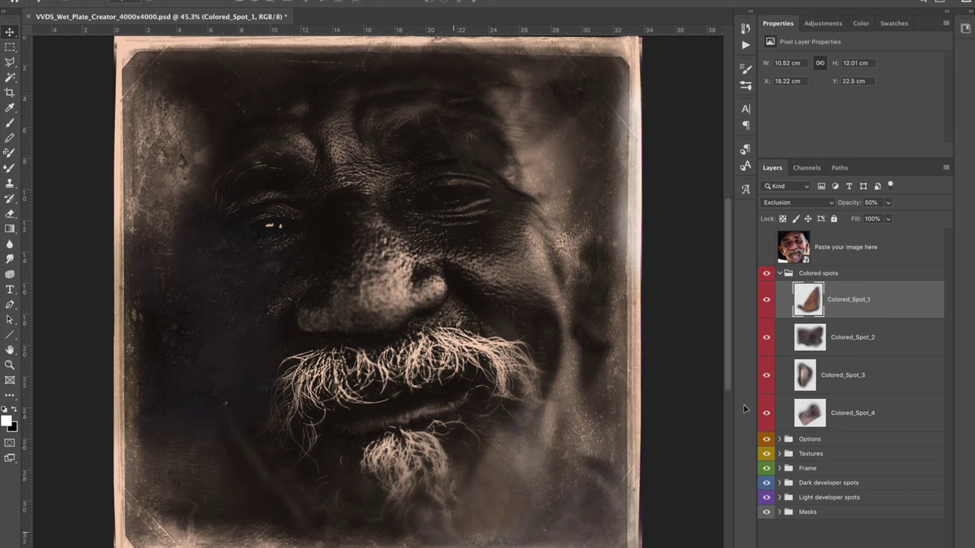
left_click(838, 338)
mouse_move(419, 340)
left_mouse_down()
mouse_move(561, 326)
mouse_move(236, 135)
mouse_move(392, 262)
mouse_move(414, 254)
mouse_move(320, 113)
mouse_move(294, 102)
mouse_move(246, 134)
mouse_move(239, 98)
left_mouse_up()
left_click_drag(320, 147, 653, 131)
left_click(816, 374)
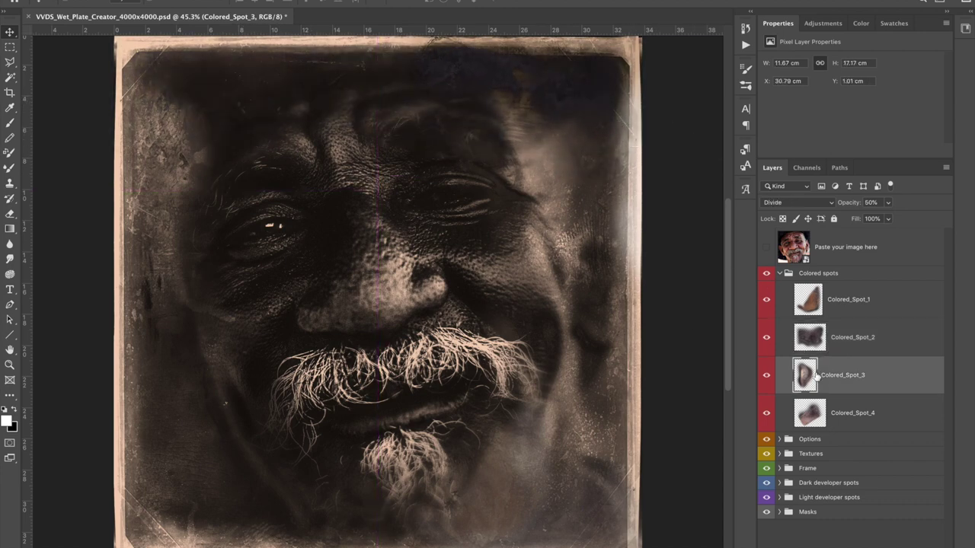
mouse_move(523, 239)
left_mouse_down()
mouse_move(457, 294)
mouse_move(304, 335)
mouse_move(220, 386)
mouse_move(208, 432)
mouse_move(196, 435)
left_mouse_up()
Rotate Colored_Spot_4 and place it near the top, then collapse the Colored spots group.
left_click(853, 413)
mouse_move(503, 280)
left_mouse_down()
mouse_move(430, 188)
mouse_move(483, 257)
mouse_move(609, 206)
mouse_move(659, 257)
mouse_move(181, 71)
mouse_move(191, 142)
mouse_move(288, 188)
left_mouse_up()
key("ctrl+t")
left_click_drag(375, 202, 155, 150)
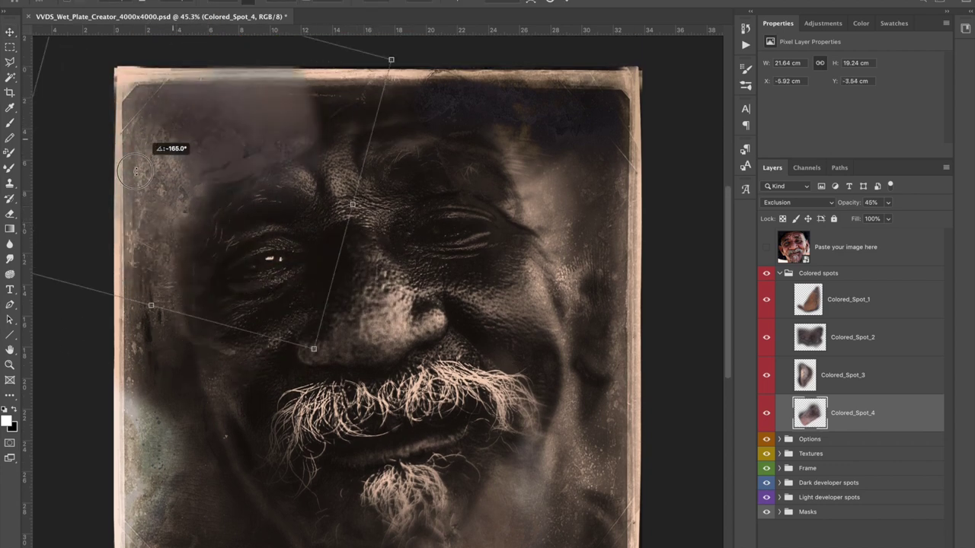
key("Return")
left_click_drag(229, 156, 261, 97)
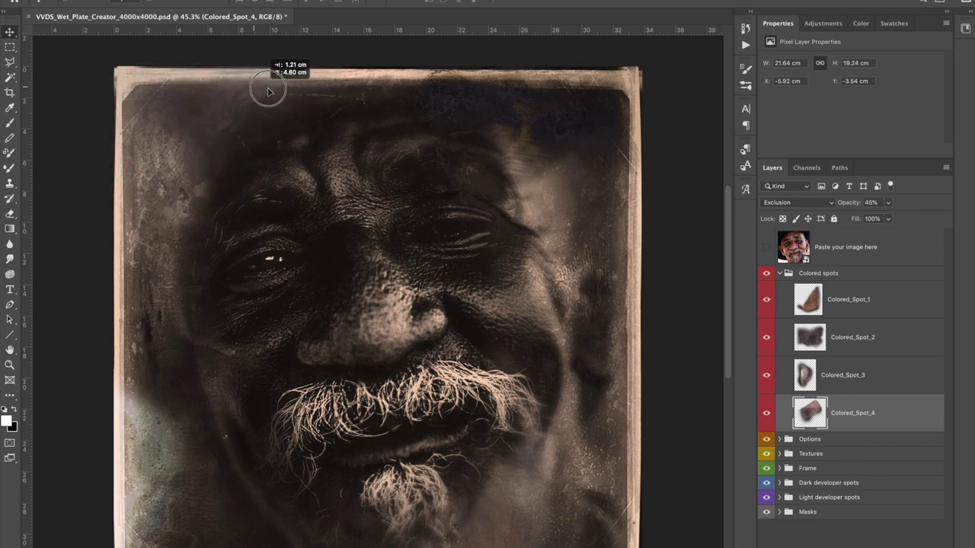
scroll(440, 326, "up", 2)
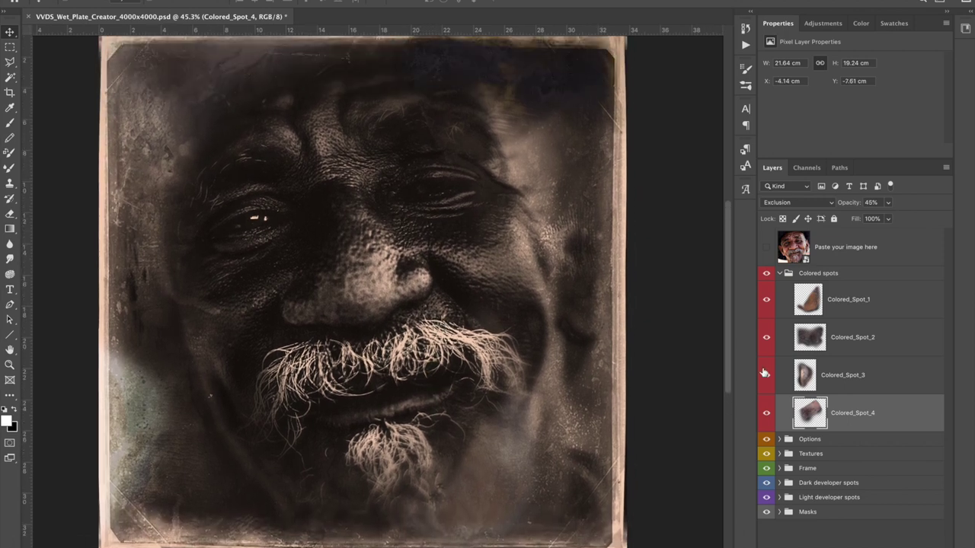
left_click(779, 272)
left_click(779, 287)
left_click(779, 287)
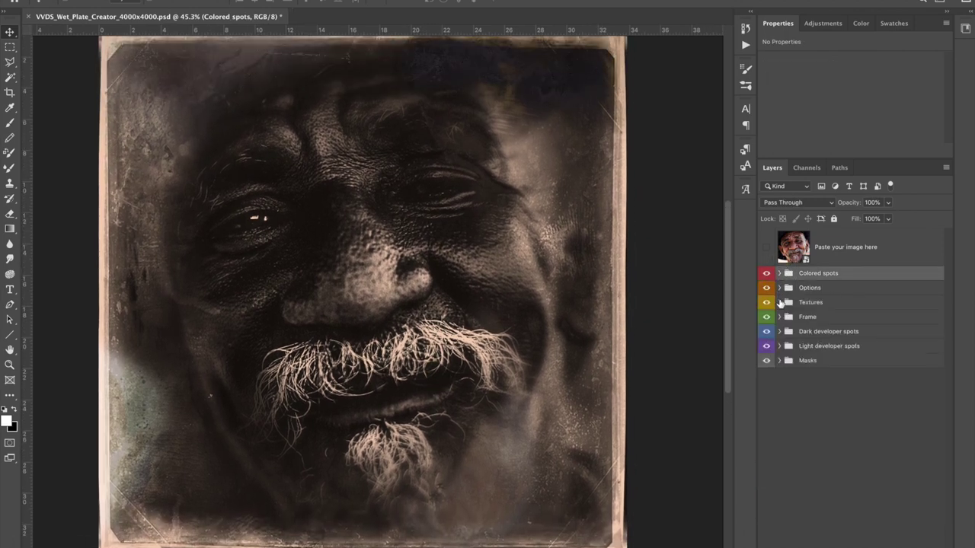
Make all four Texture overlays visible, checking Texture_1, Texture_2 and Texture_3.
left_click(779, 302)
left_click(764, 329)
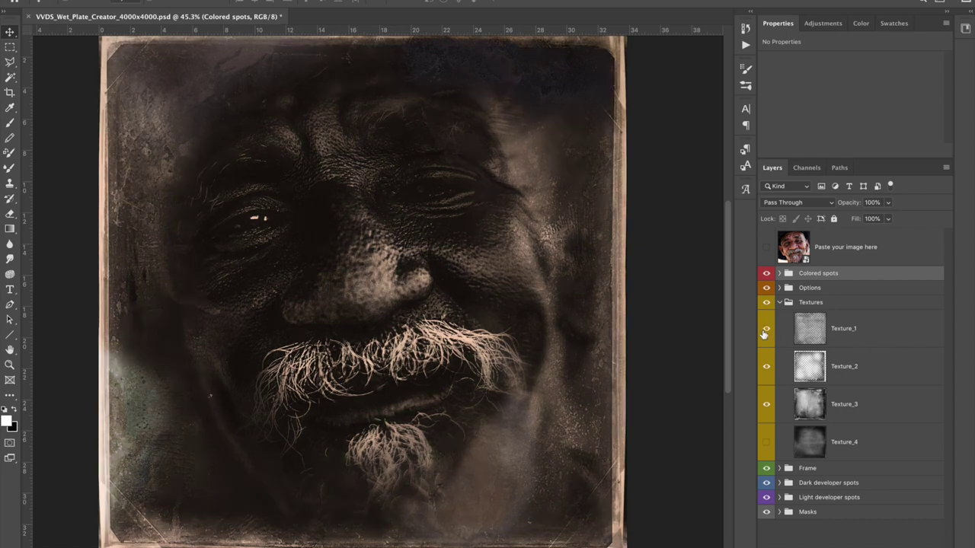
left_click(856, 333)
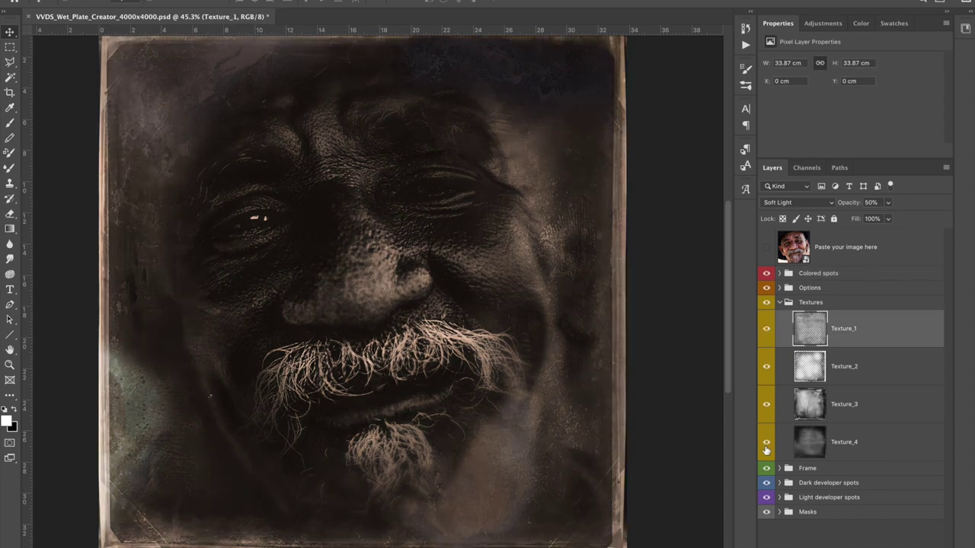
left_click(767, 367)
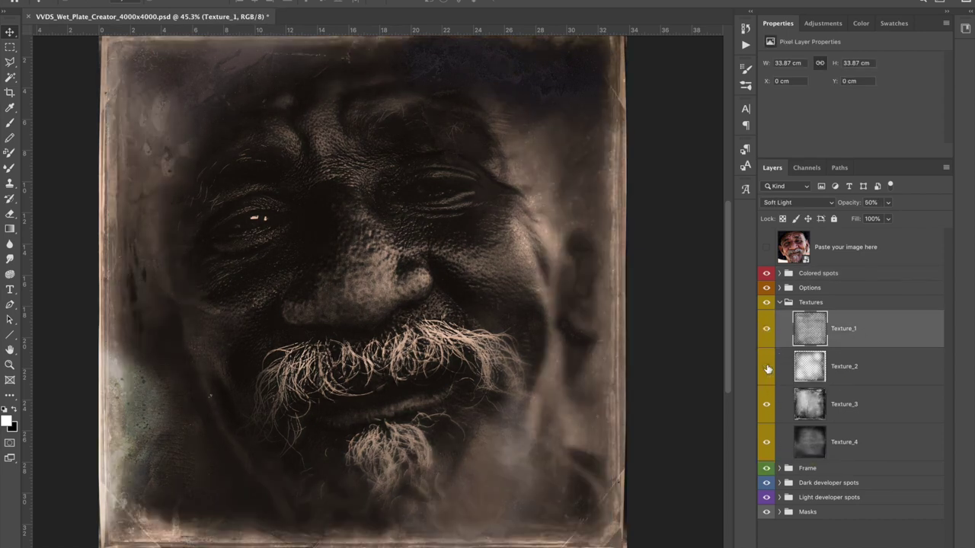
left_click(765, 409)
left_click(766, 369)
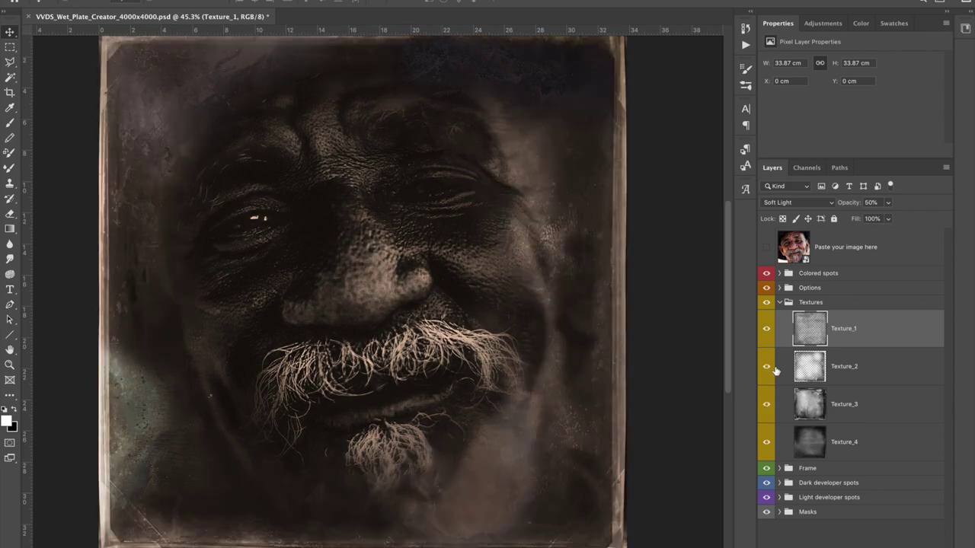
left_click(869, 381)
left_click(851, 402)
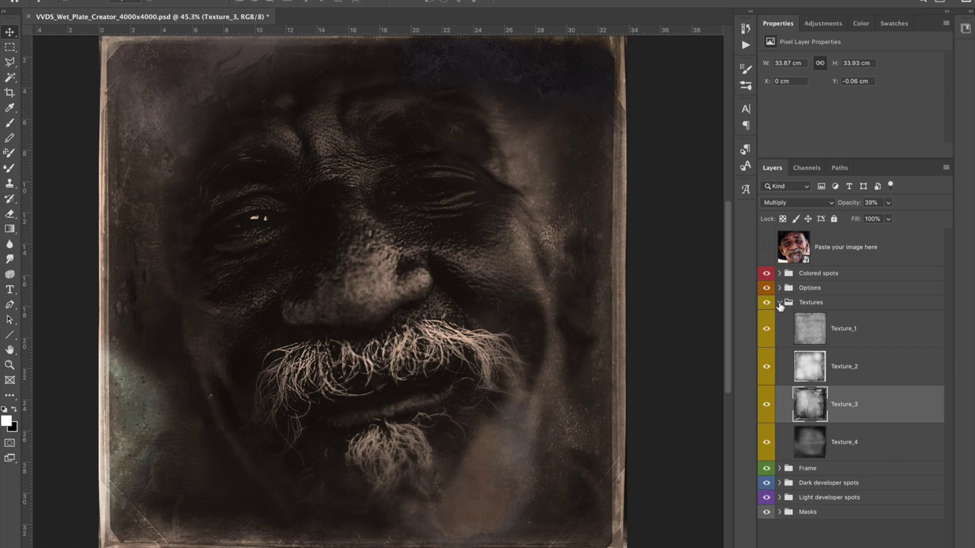
left_click(779, 302)
Compare the dark and light frames, keeping Light_frame visible and Dark_frame hidden.
left_click(780, 317)
left_click(767, 383)
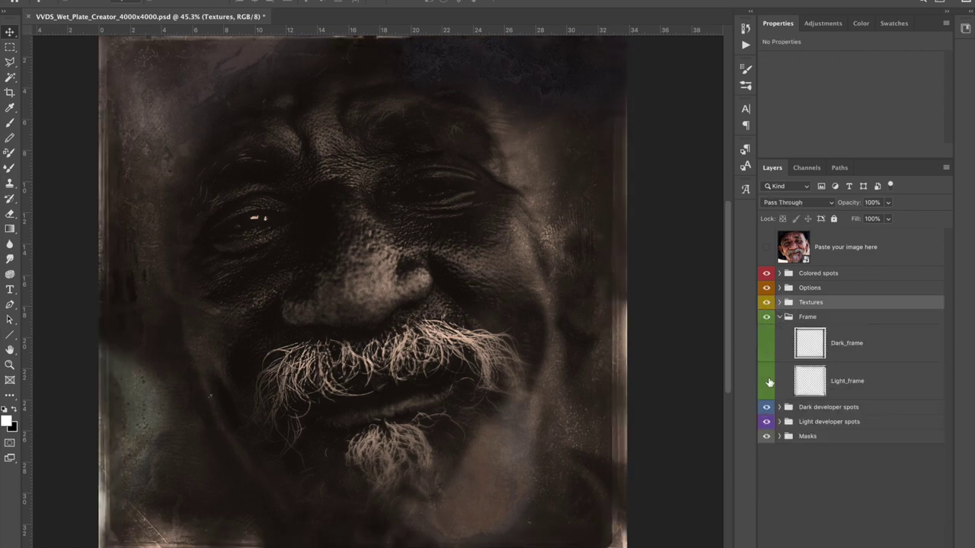
left_click(767, 344)
left_click(767, 345)
left_click(767, 381)
left_click(780, 317)
left_click(780, 332)
left_click(844, 362)
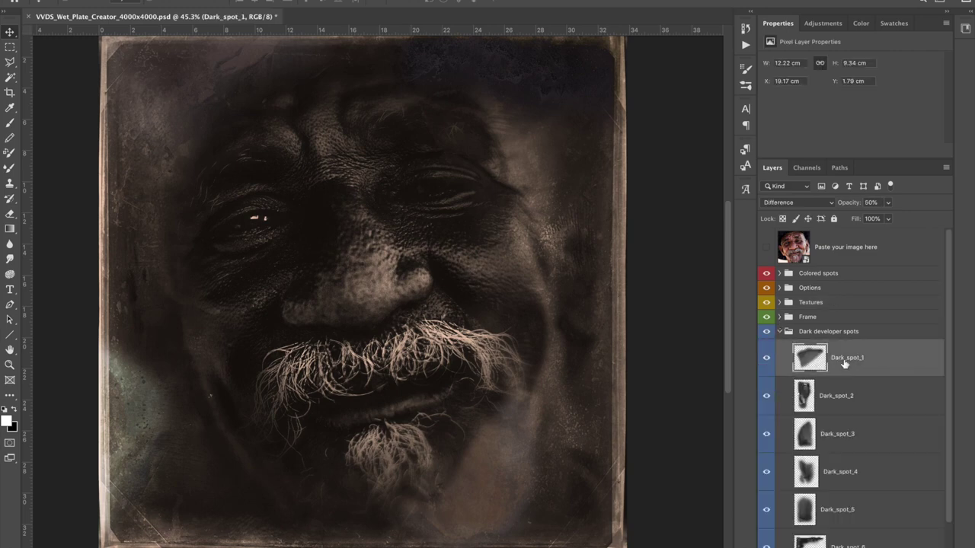
Move Dark_spot_1, Dark_spot_2 and Dark_spot_3 to new places on the portrait.
mouse_move(397, 296)
left_mouse_down()
mouse_move(328, 102)
mouse_move(459, 120)
left_mouse_up()
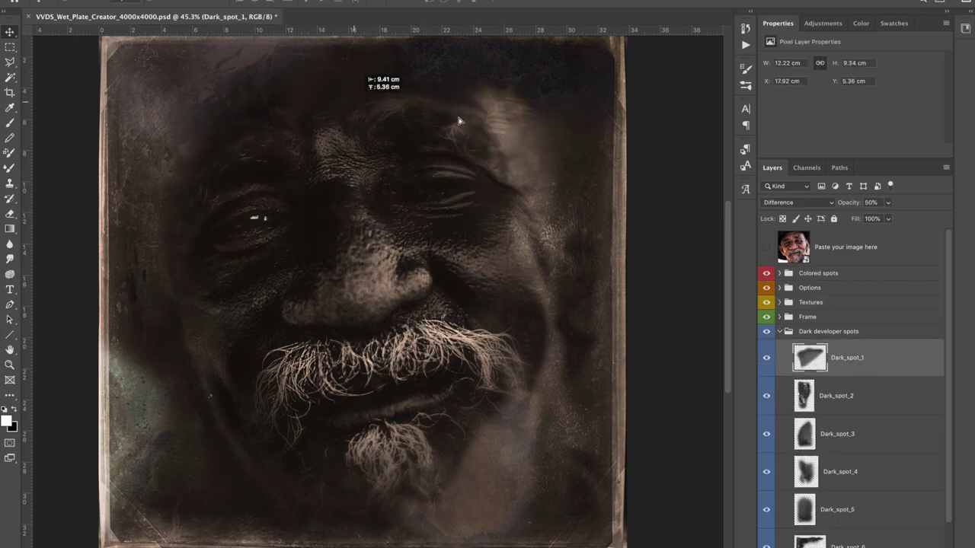
left_click(790, 387)
mouse_move(561, 261)
left_mouse_down()
mouse_move(433, 246)
mouse_move(523, 309)
mouse_move(247, 330)
mouse_move(333, 343)
left_mouse_up()
mouse_move(252, 299)
left_mouse_down()
mouse_move(300, 217)
mouse_move(286, 169)
left_mouse_up()
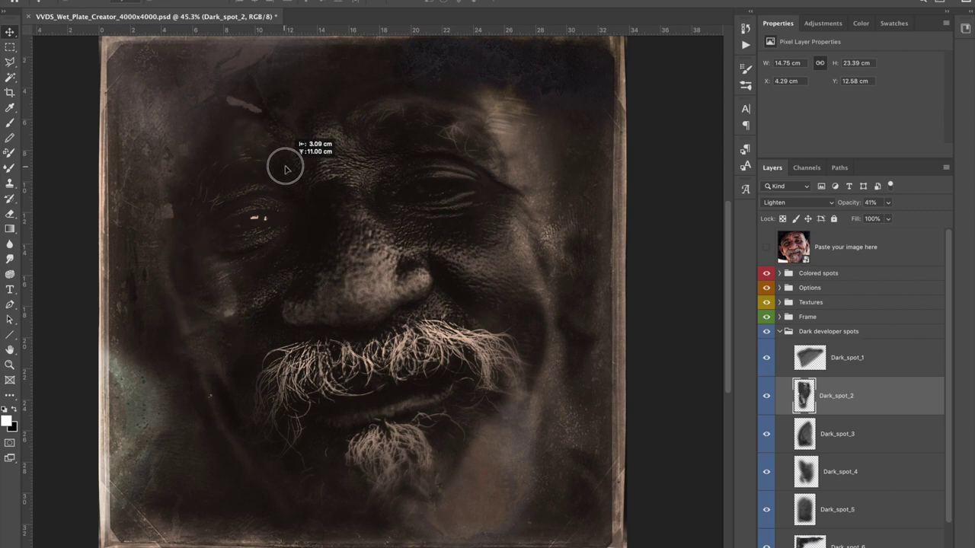
left_click(850, 445)
mouse_move(414, 279)
left_mouse_down()
mouse_move(275, 335)
mouse_move(487, 191)
mouse_move(388, 218)
mouse_move(348, 298)
mouse_move(432, 301)
mouse_move(474, 271)
mouse_move(524, 275)
left_mouse_up()
Reposition Dark_spot_4 lower left and Dark_spot_5 across the face.
left_click(845, 476)
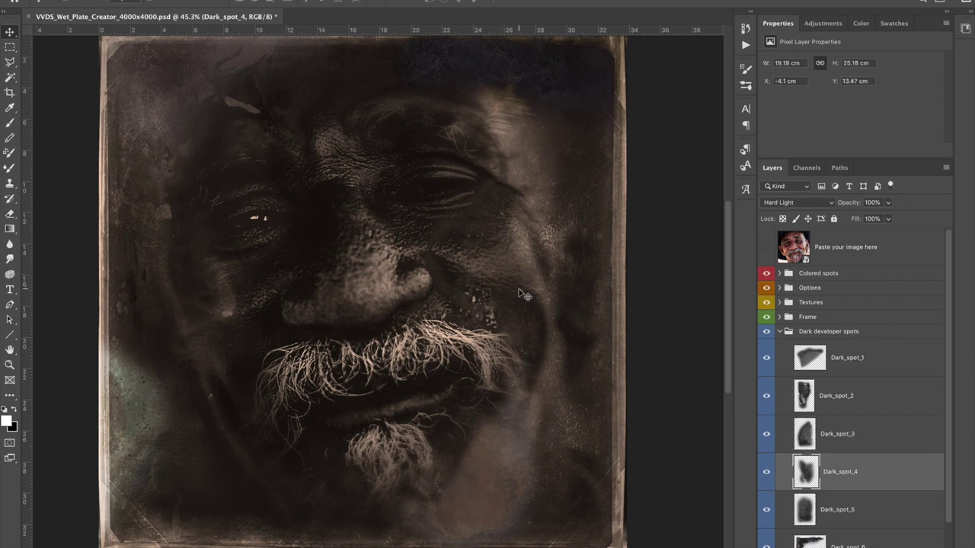
mouse_move(482, 302)
left_mouse_down()
mouse_move(446, 238)
mouse_move(181, 387)
mouse_move(289, 298)
mouse_move(216, 377)
mouse_move(226, 435)
mouse_move(336, 509)
mouse_move(229, 533)
left_mouse_up()
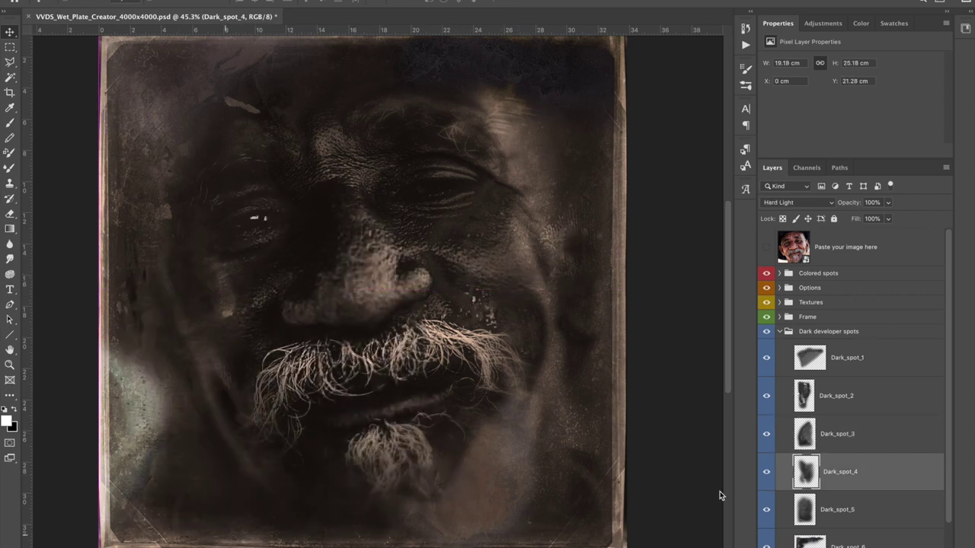
left_click(837, 512)
mouse_move(481, 431)
left_mouse_down()
mouse_move(404, 350)
mouse_move(331, 316)
mouse_move(300, 218)
mouse_move(450, 235)
mouse_move(508, 272)
mouse_move(191, 277)
mouse_move(66, 376)
left_mouse_up()
mouse_move(256, 245)
left_mouse_down()
mouse_move(202, 311)
mouse_move(248, 265)
left_mouse_up()
Rotate Dark_spot_6 by 90° and move it down the portrait.
scroll(844, 474, "down", 1)
left_click(822, 508)
mouse_move(301, 122)
left_mouse_down()
mouse_move(326, 130)
mouse_move(416, 234)
mouse_move(326, 327)
mouse_move(294, 148)
mouse_move(257, 124)
mouse_move(249, 129)
mouse_move(264, 136)
left_mouse_up()
mouse_move(417, 278)
left_mouse_down()
mouse_move(514, 152)
mouse_move(464, 96)
mouse_move(387, 79)
left_mouse_up()
key("Return")
mouse_move(326, 113)
left_mouse_down()
mouse_move(303, 285)
mouse_move(339, 320)
mouse_move(305, 323)
left_mouse_up()
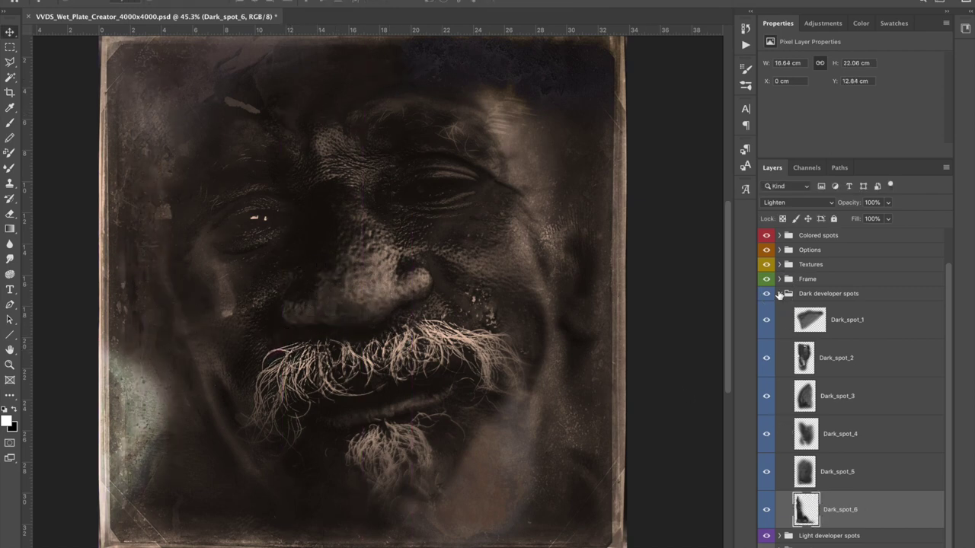
Move Light_Spot_1 to a new place on the portrait.
left_click(779, 294)
left_click(779, 346)
left_click(851, 374)
mouse_move(381, 357)
left_mouse_down()
mouse_move(459, 256)
mouse_move(342, 148)
mouse_move(277, 135)
mouse_move(420, 43)
mouse_move(500, 80)
mouse_move(577, 85)
mouse_move(544, 285)
mouse_move(563, 324)
left_mouse_up()
Reposition Light_Spot_2, Light_Spot_3 and Light_Spot_4, fading Light_Spot_4 to 50% opacity.
left_click(876, 423)
mouse_move(540, 361)
left_mouse_down()
mouse_move(577, 402)
mouse_move(233, 203)
mouse_move(432, 253)
left_mouse_up()
left_click_drag(398, 143, 320, 98)
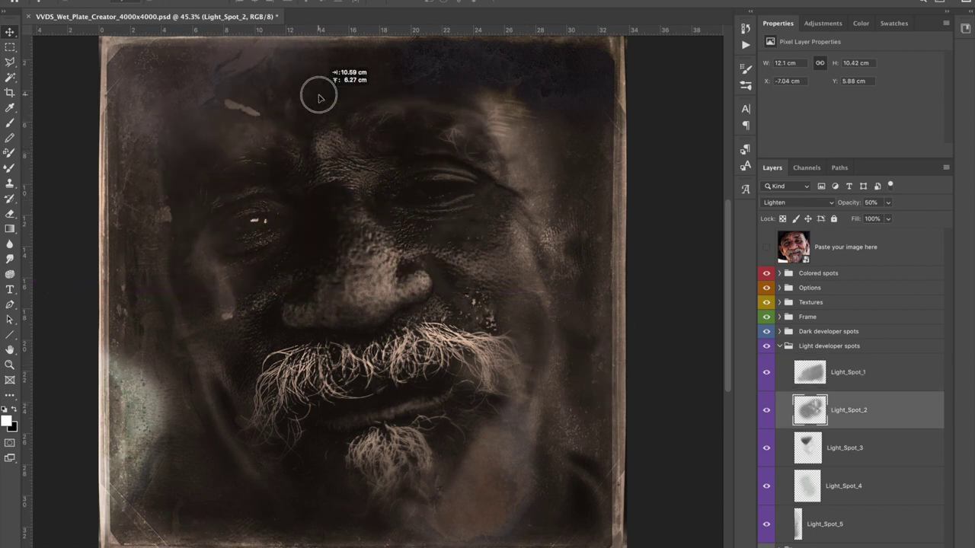
left_click(848, 449)
mouse_move(516, 295)
left_mouse_down()
mouse_move(431, 207)
mouse_move(311, 272)
mouse_move(239, 404)
mouse_move(300, 481)
mouse_move(349, 489)
left_mouse_up()
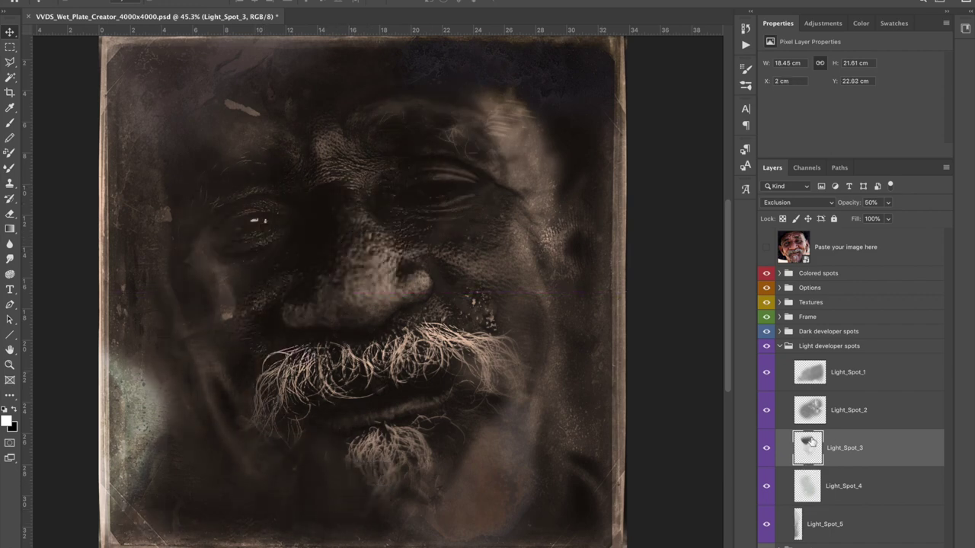
left_click(818, 476)
mouse_move(524, 455)
left_mouse_down()
mouse_move(507, 373)
mouse_move(603, 331)
mouse_move(582, 309)
mouse_move(559, 346)
left_mouse_up()
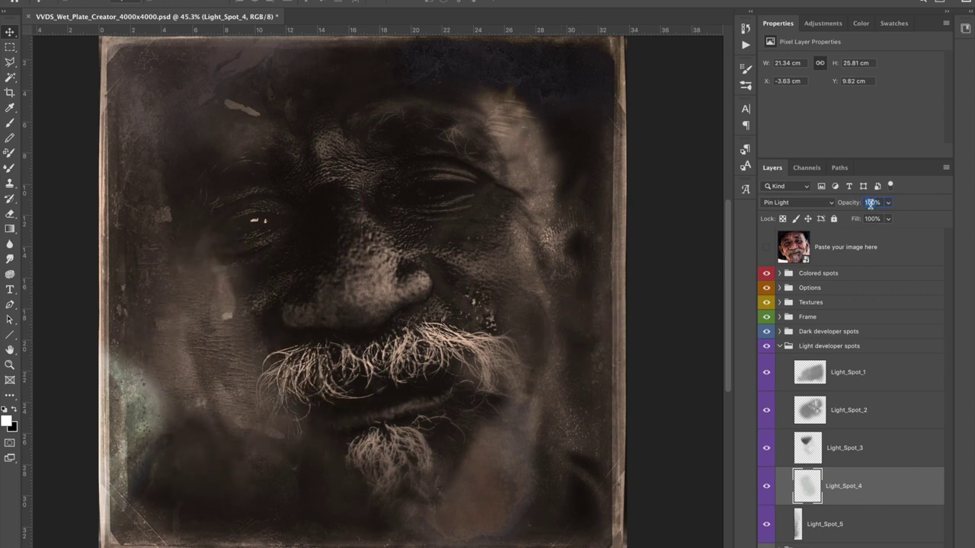
type("50")
Set Light_Spot_1 to Subtract blending and move it upward into place.
left_click(854, 374)
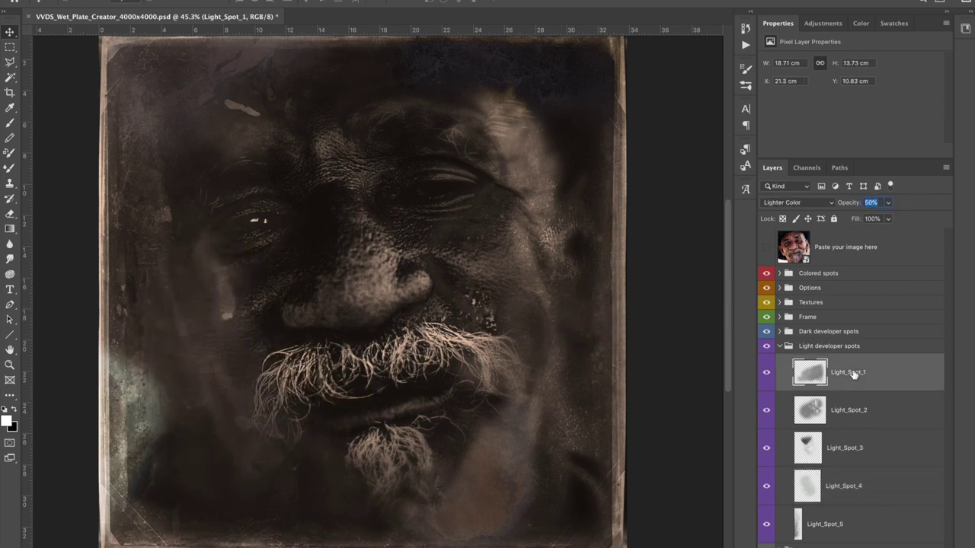
double_click(767, 373)
left_click(796, 203)
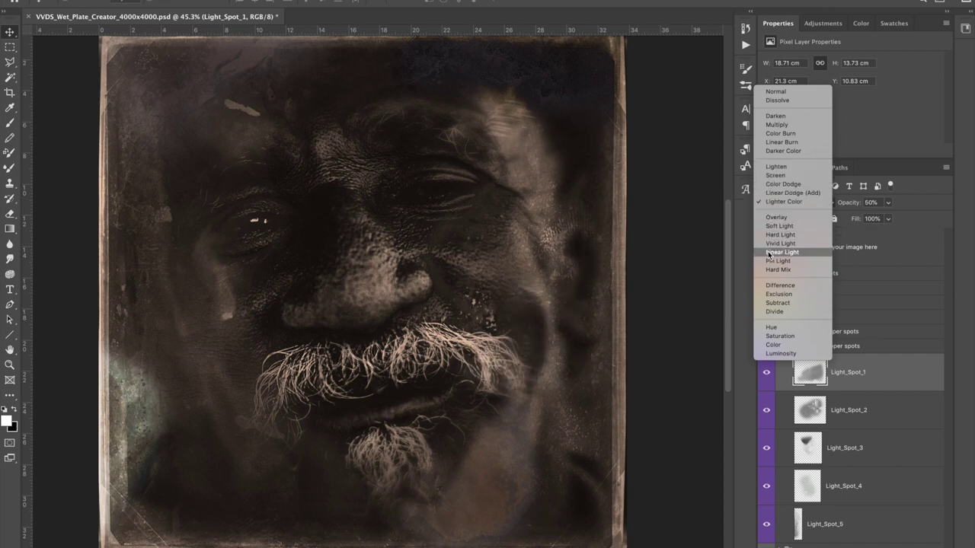
left_click(768, 305)
left_click_drag(590, 290, 573, 180)
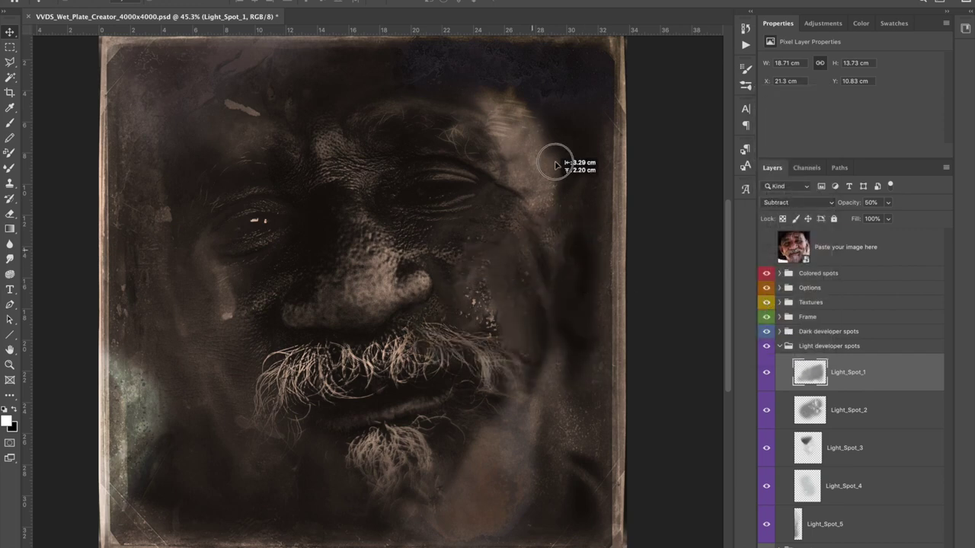
left_click_drag(548, 272, 573, 248)
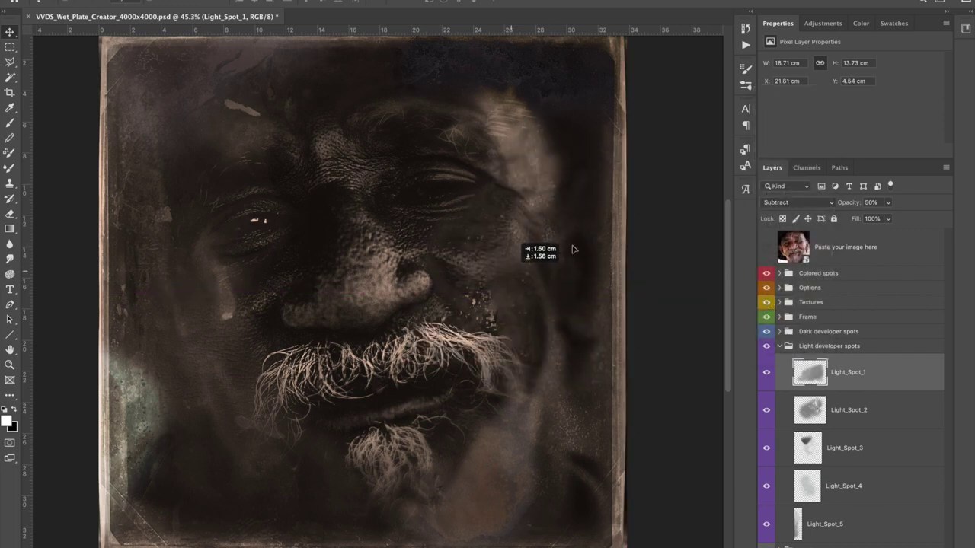
left_click(780, 347)
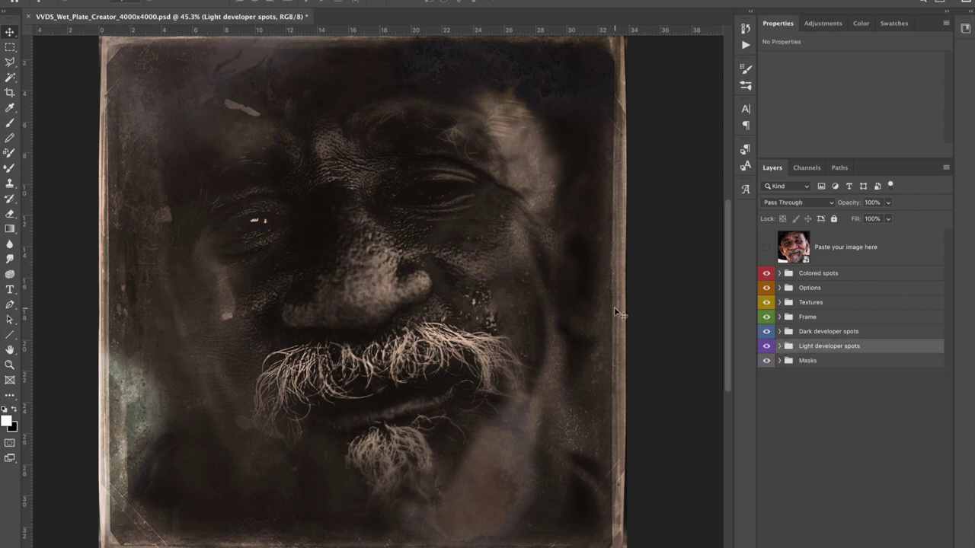